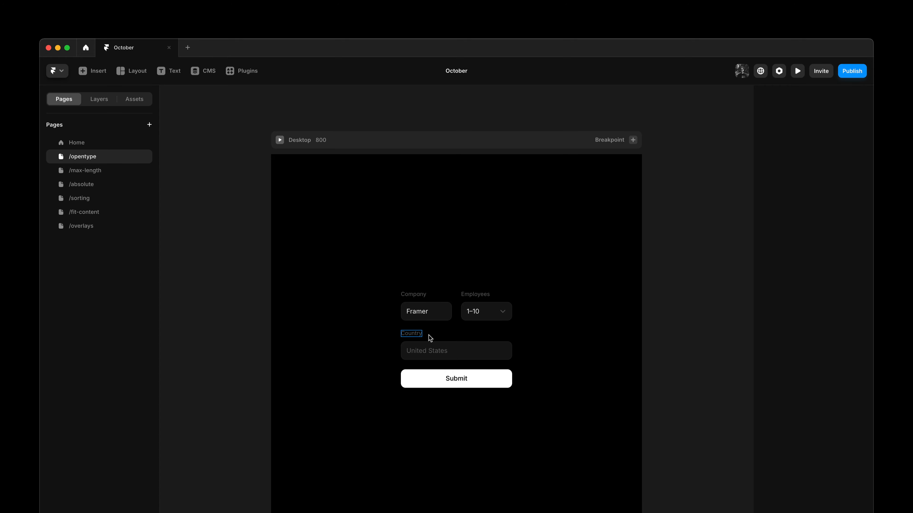
Inspect the form labels' text settings, including the OpenType option on the Employees label
left_click(454, 332)
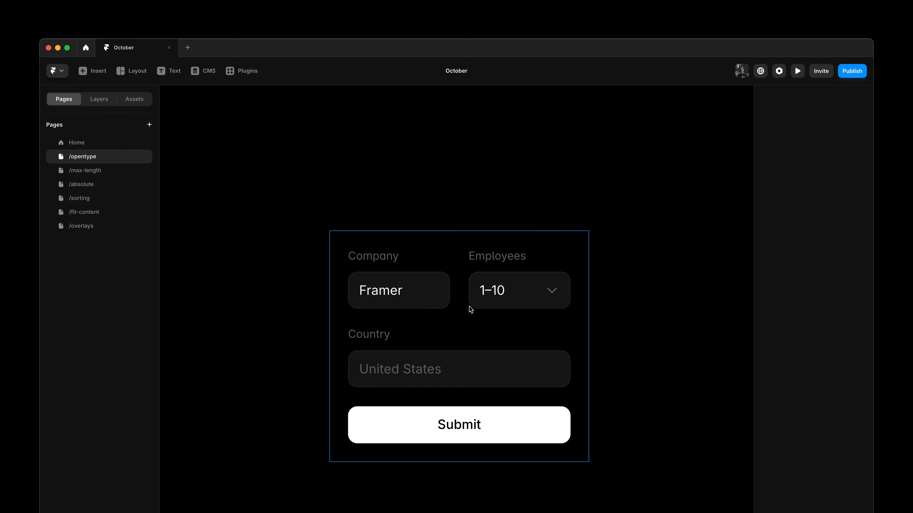
left_click(489, 256)
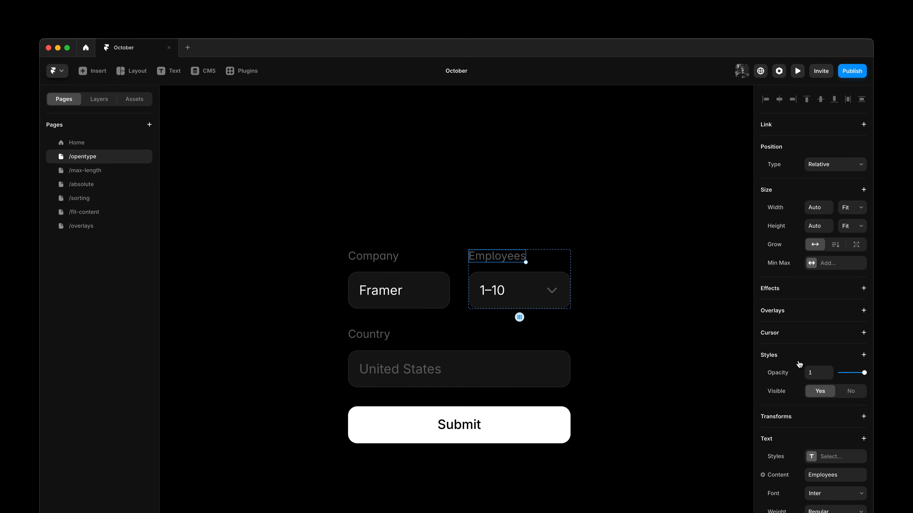
scroll(798, 367, "down", 5)
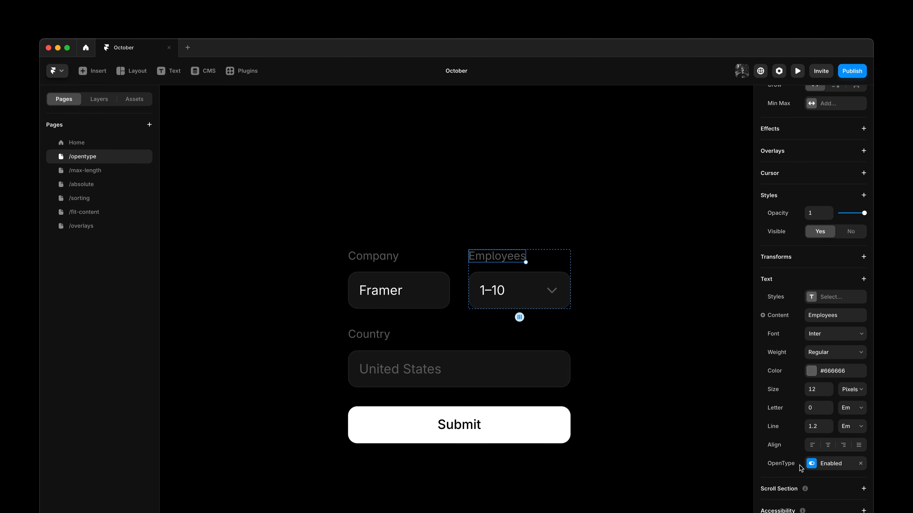
left_click(661, 340)
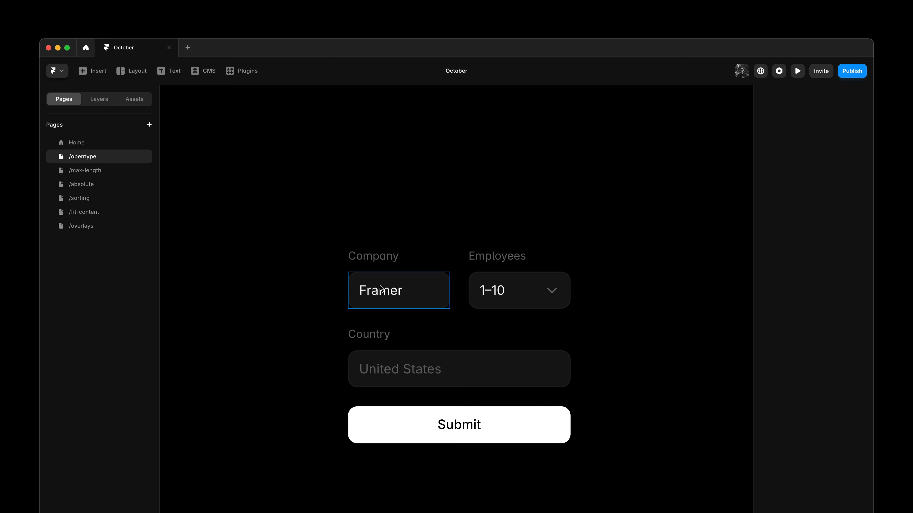
Enable the OpenType character variants Alternative a and Alternative i on the Company input's font
left_click(379, 293)
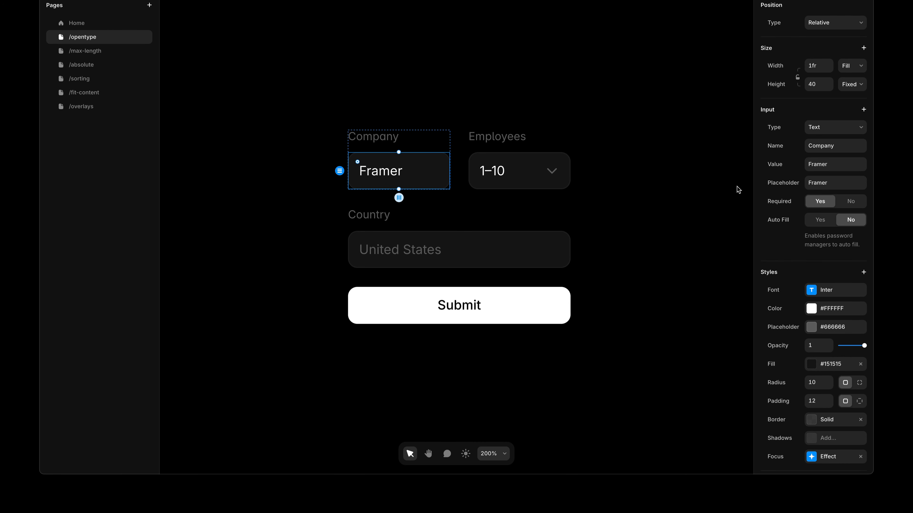
left_click(837, 289)
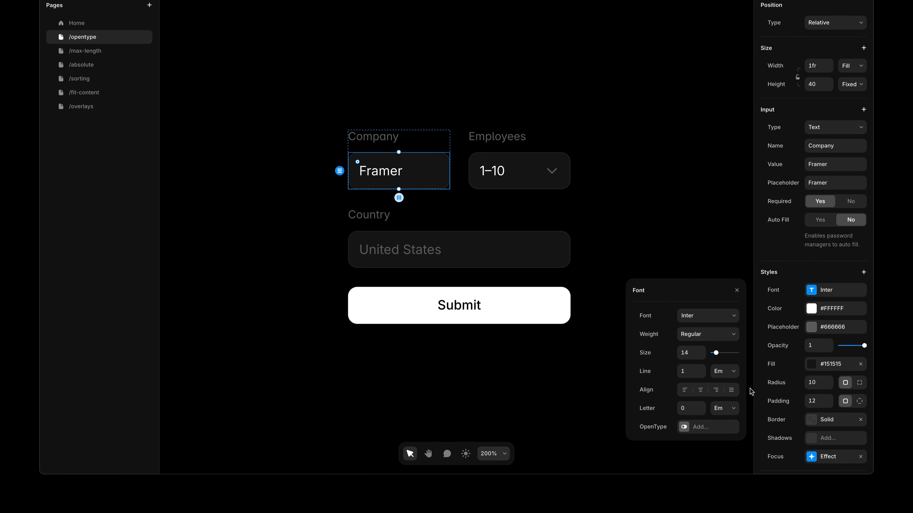
left_click(722, 426)
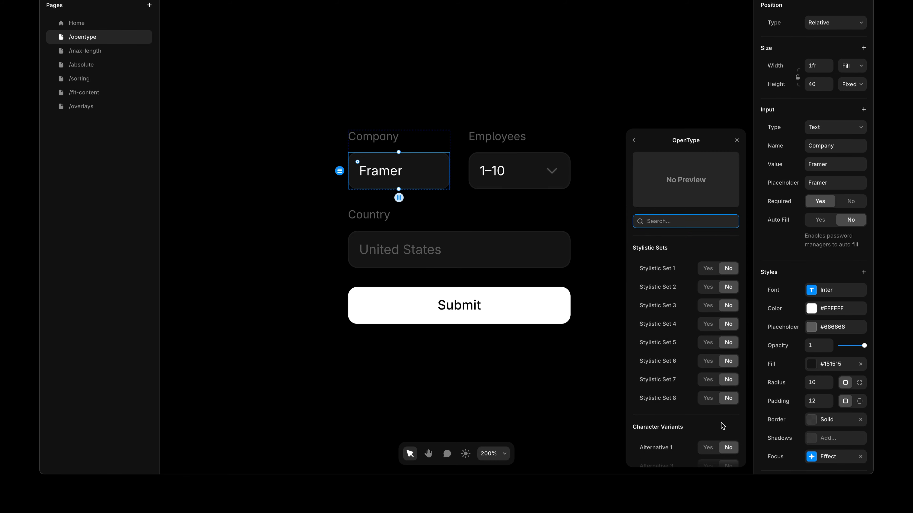
scroll(722, 426, "down", 5)
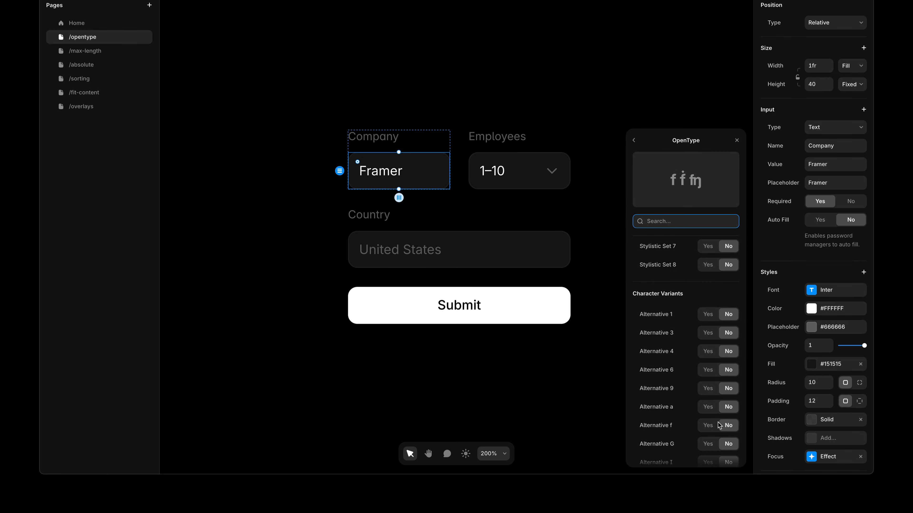
scroll(720, 425, "down", 5)
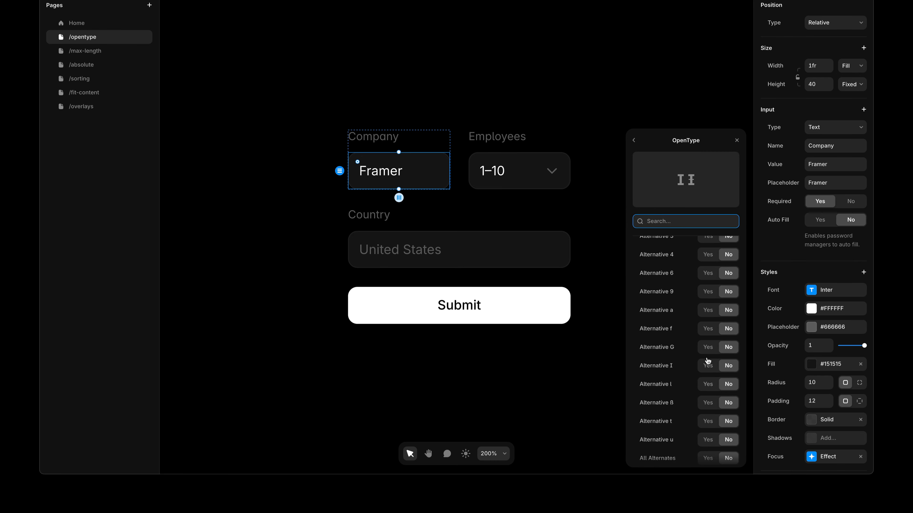
left_click(708, 311)
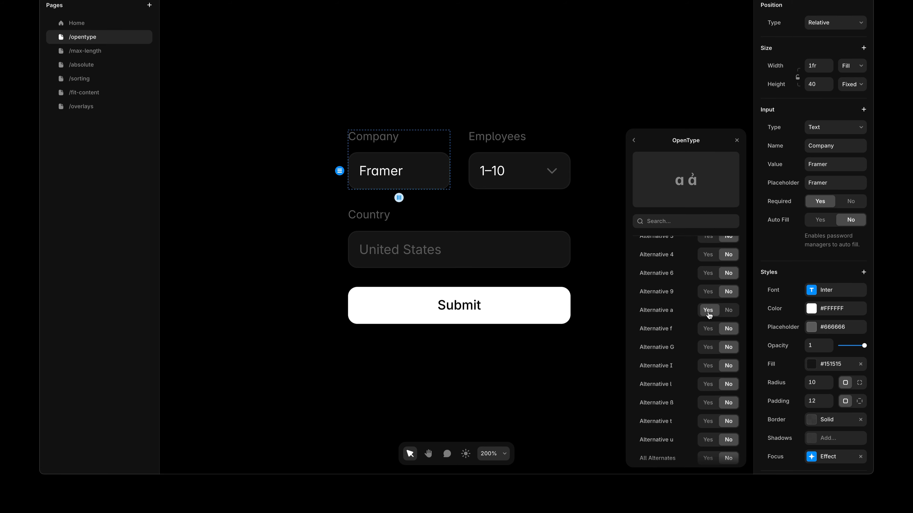
left_click(709, 384)
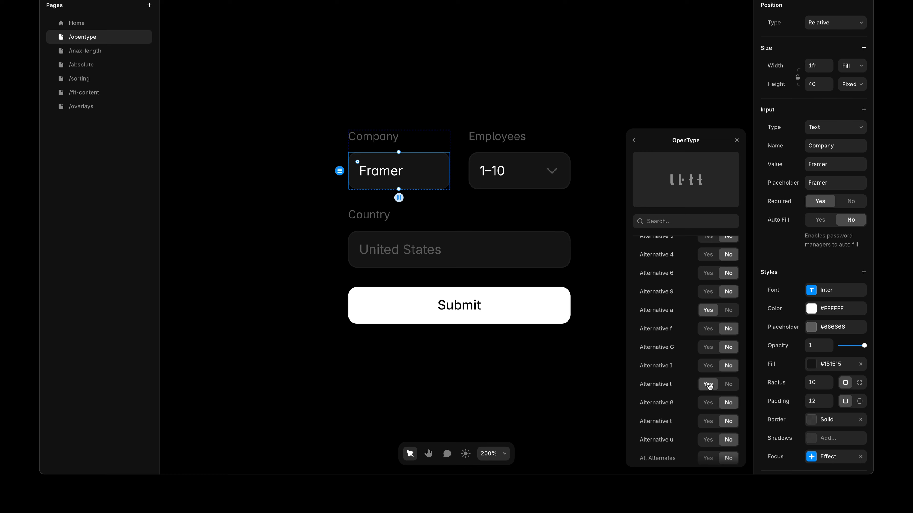
scroll(708, 385, "up", 3)
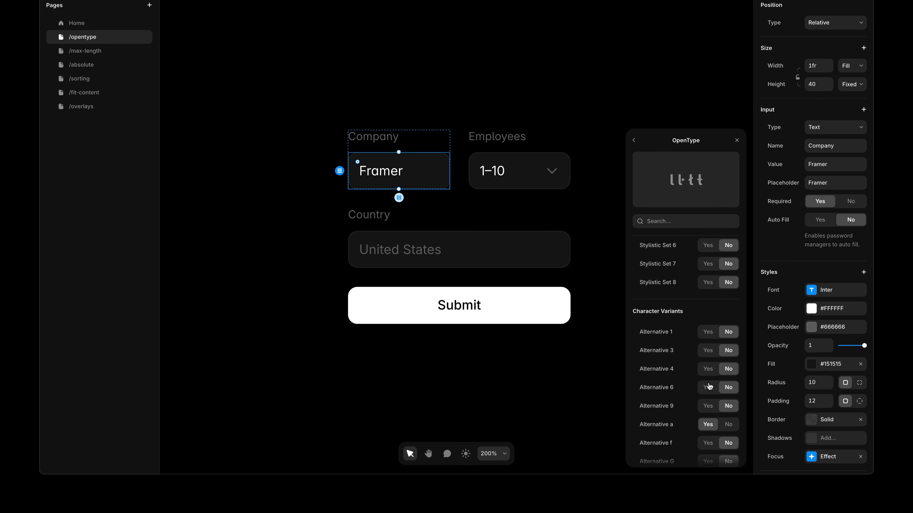
left_click(737, 142)
left_click(644, 201)
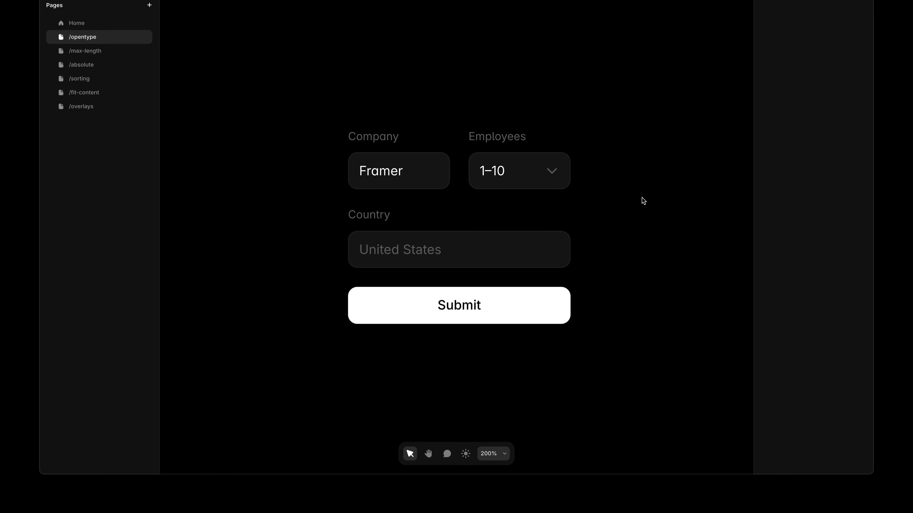
Compare the Country and Company inputs' properties
left_click(512, 250)
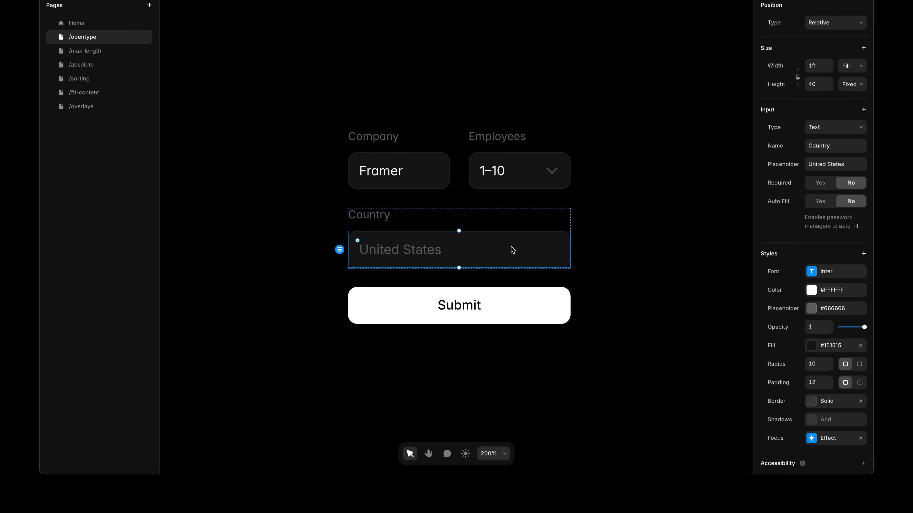
left_click(443, 185)
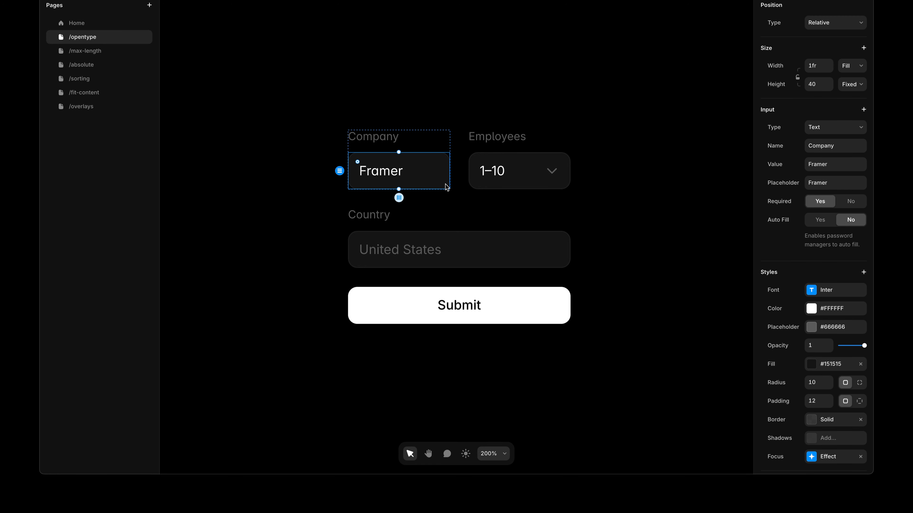
left_click(432, 242)
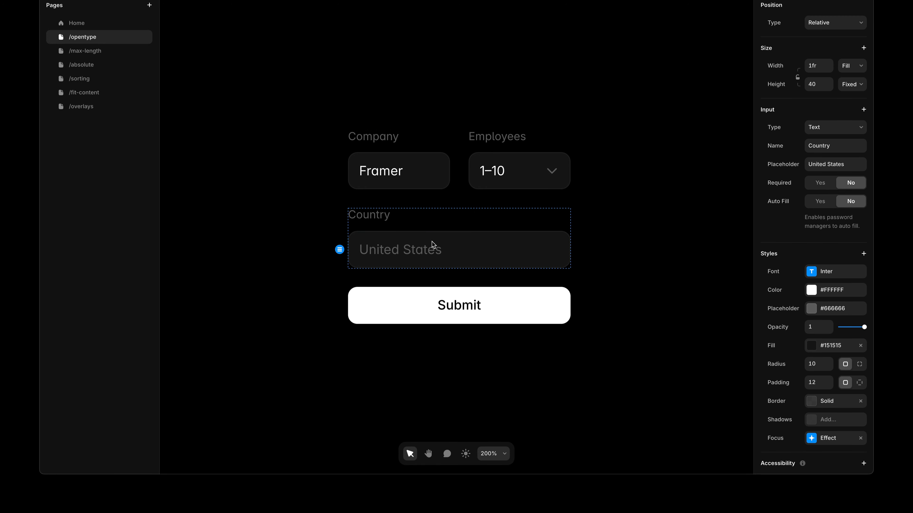
Enable OpenType Alternative 3, Alternative 1 and Tabular figures on the Employees dropdown's font
left_click(491, 184)
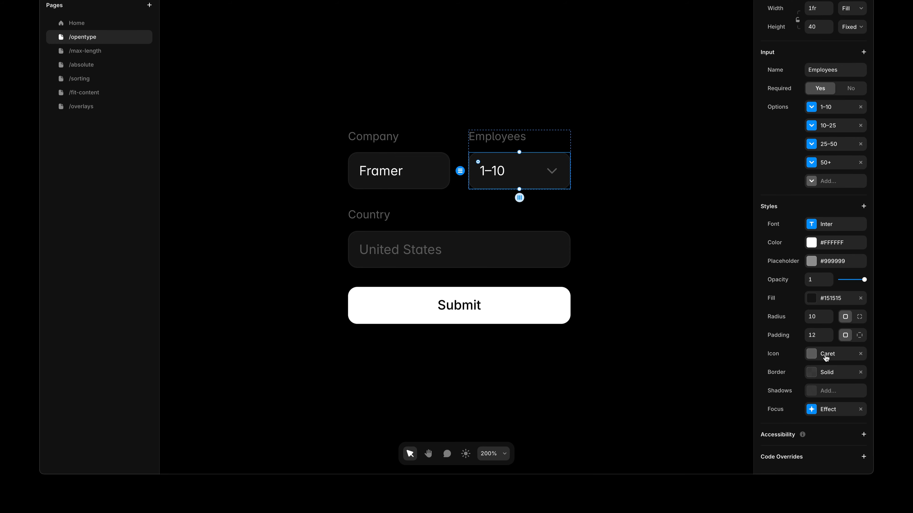
scroll(826, 355, "up", 2)
left_click(822, 258)
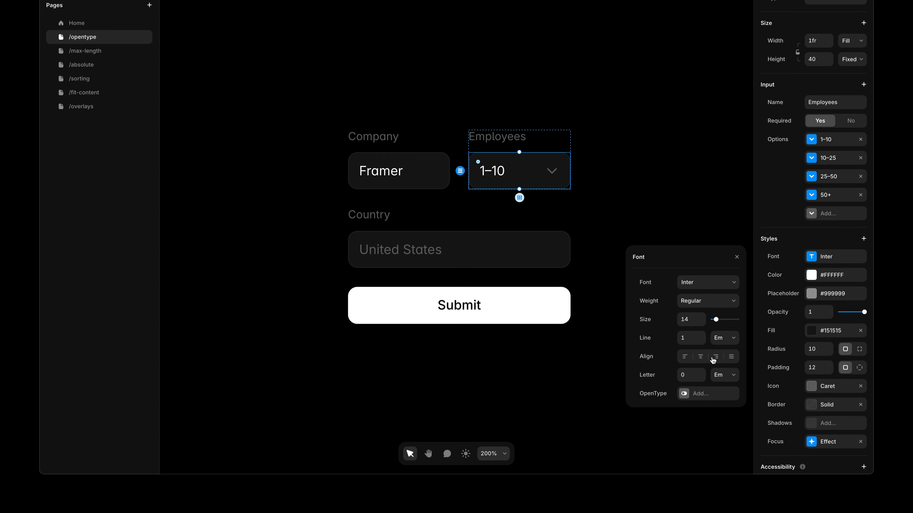
left_click(693, 393)
scroll(693, 393, "down", 5)
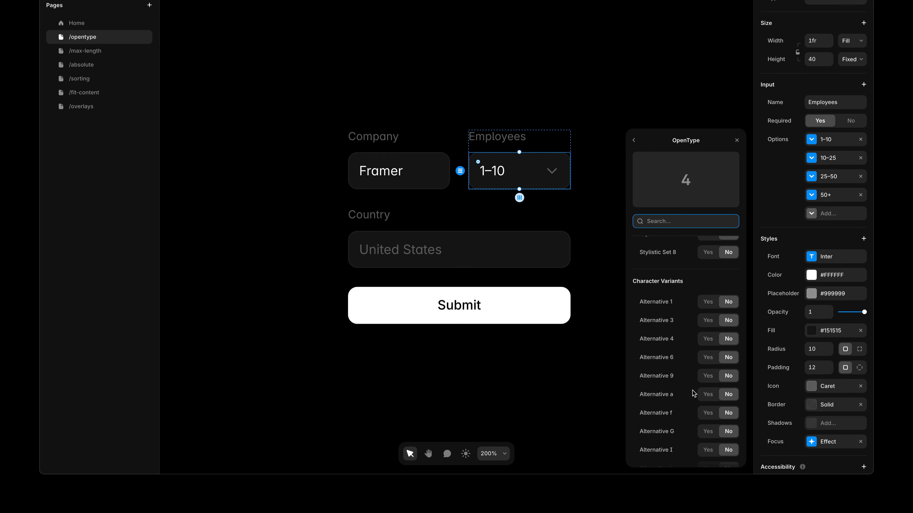
left_click(707, 320)
left_click(706, 303)
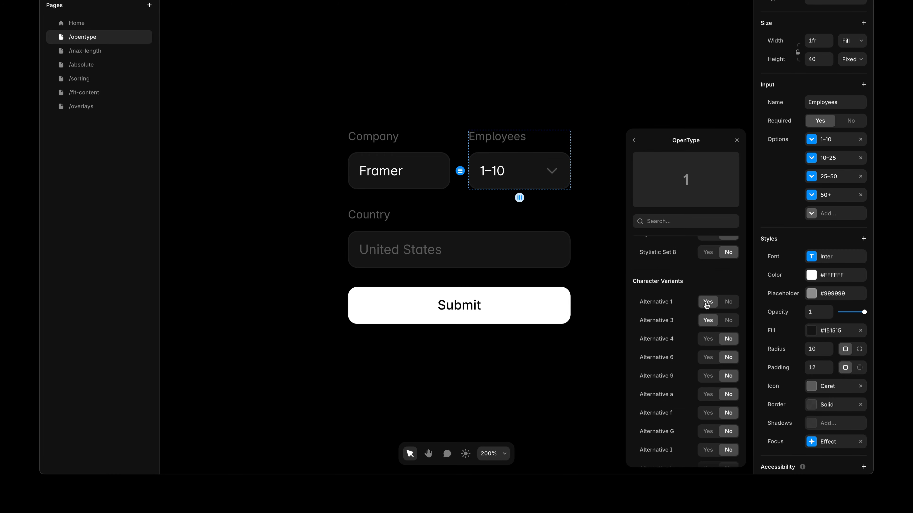
scroll(706, 338, "down", 6)
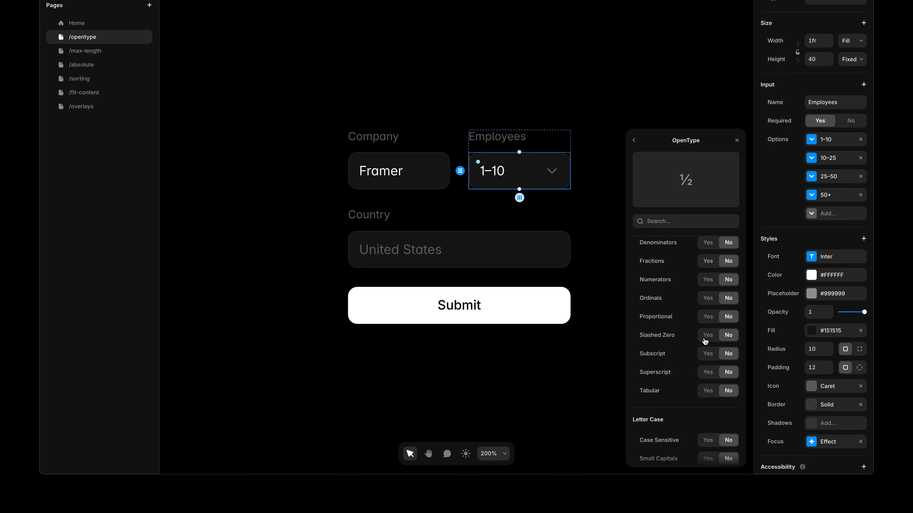
left_click(707, 391)
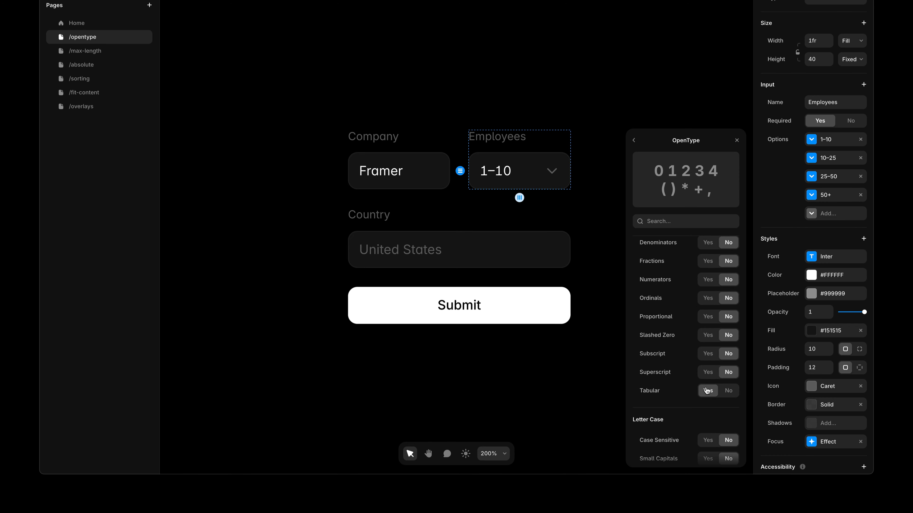
left_click(737, 141)
left_click(648, 223)
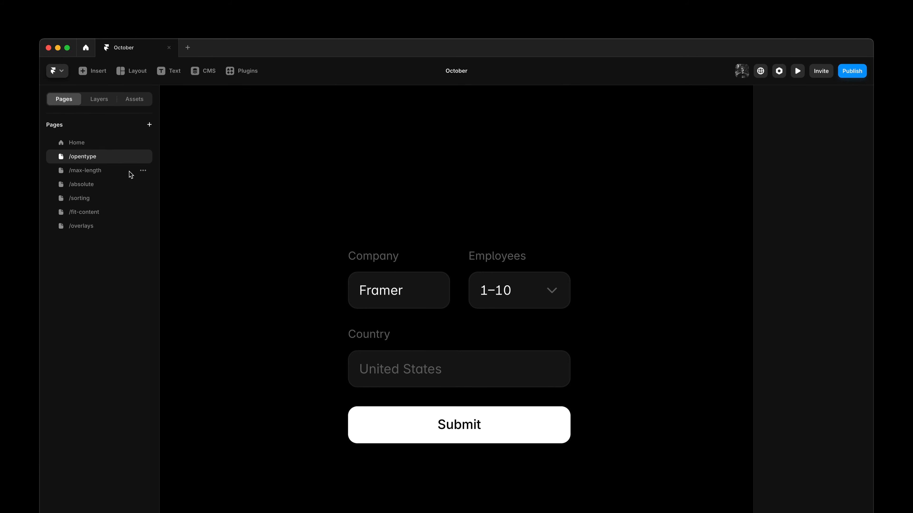
On the /max-length page, add the Max Length property to the Message text area
left_click(131, 175)
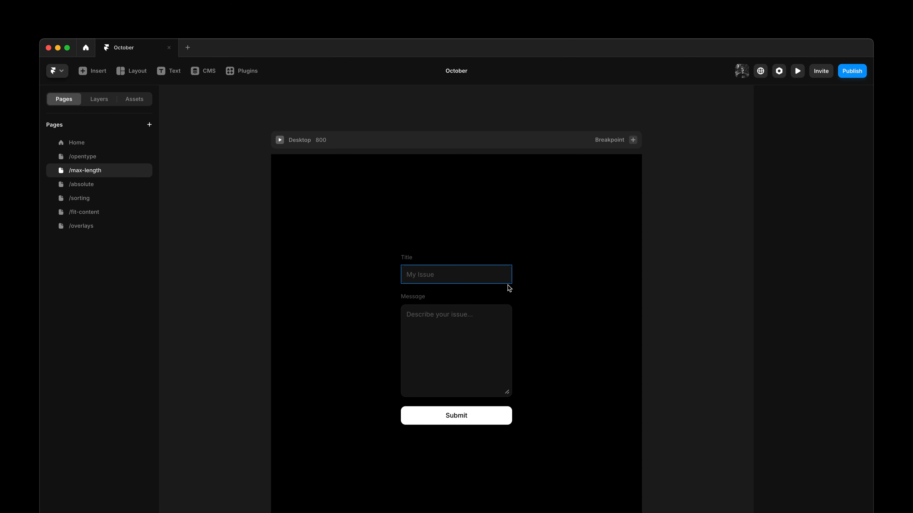
left_click(490, 326)
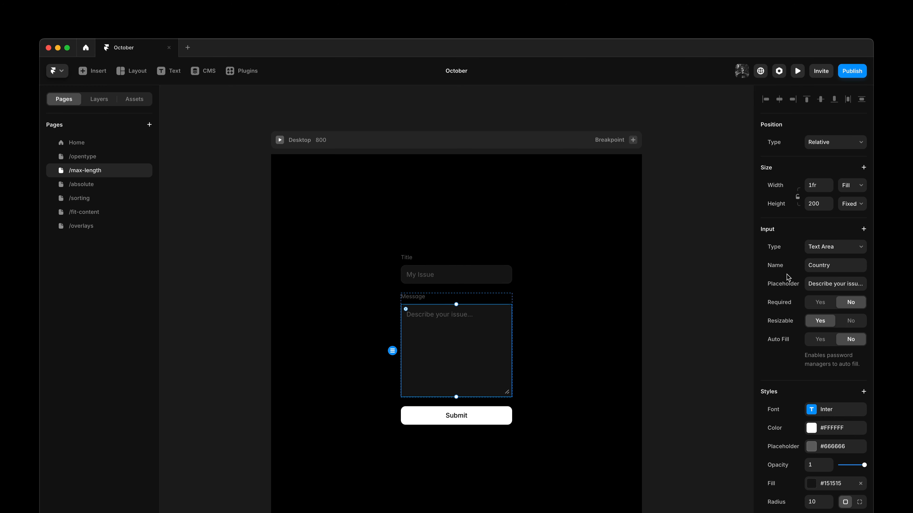
left_click(805, 229)
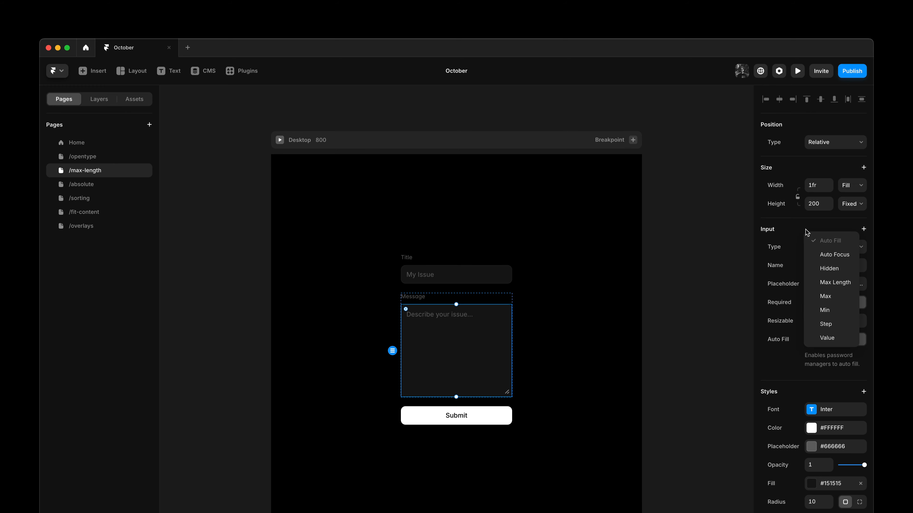
left_click(818, 281)
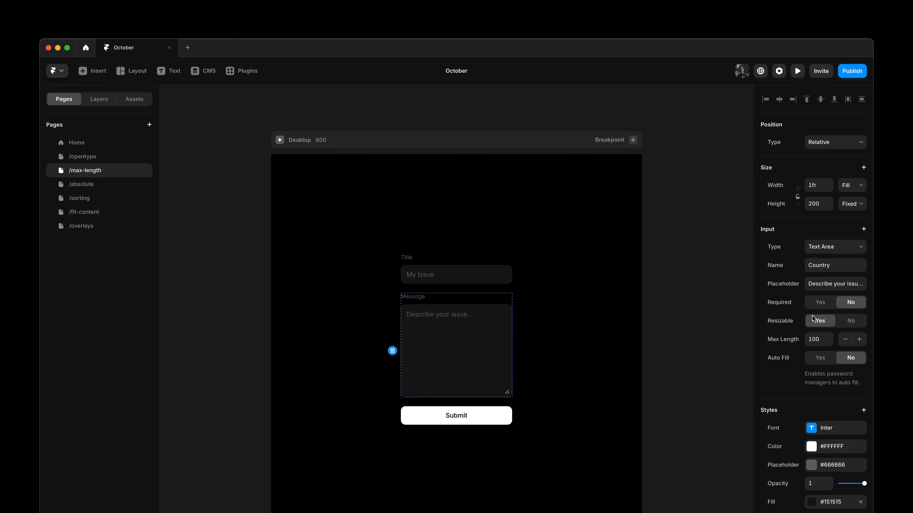
Preview the page and type a long issue description into the Message field to test the length limit, then exit
left_click(280, 140)
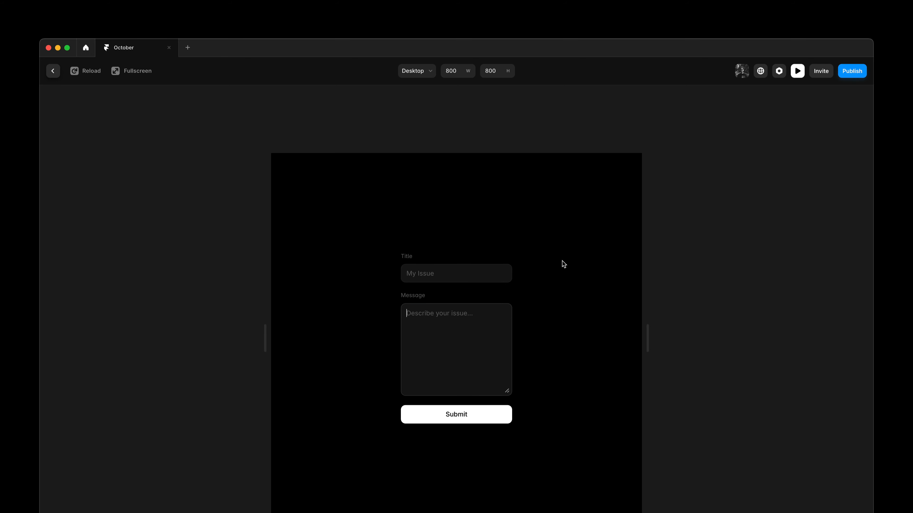
type("Hello! I am trying to load the Dashboard but it giv")
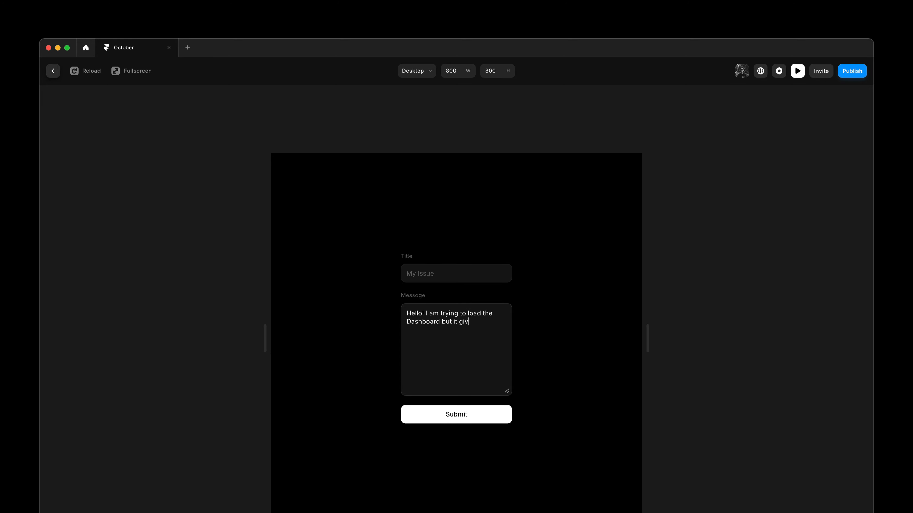
type("es me an error. Any ideas? I have tried so many d")
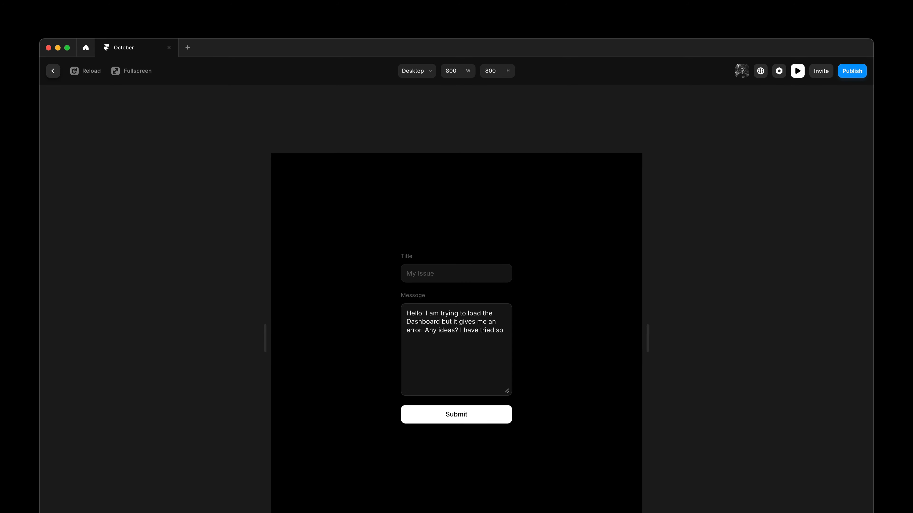
key("BackSpace")
key("BackSpace")
key("BackSpace")
key("BackSpace")
key("Escape")
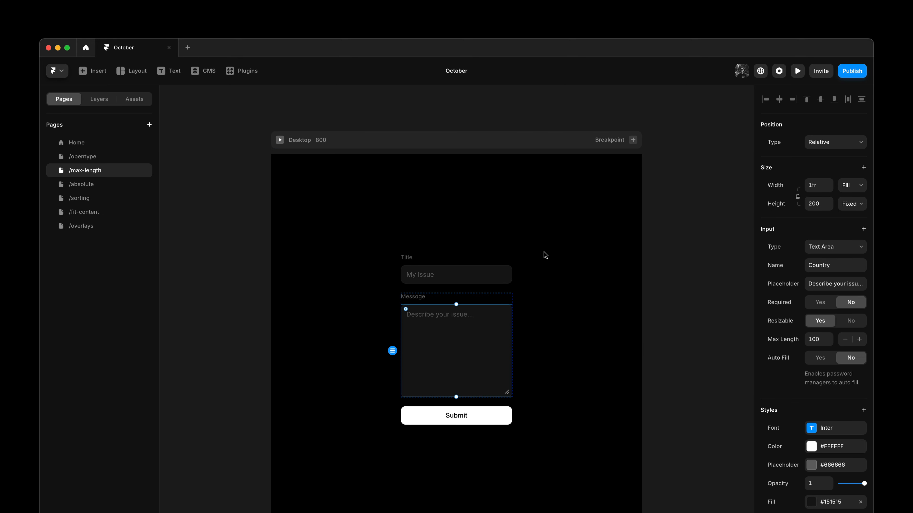
On the /absolute page, move the Download link to the nav bar's right end and pin it to the right instead of the left
left_click(102, 190)
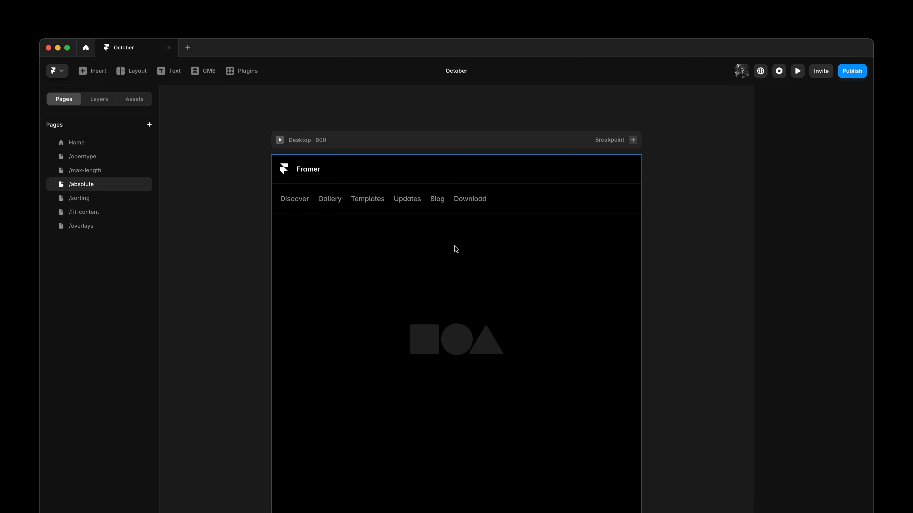
left_click_drag(476, 201, 610, 202)
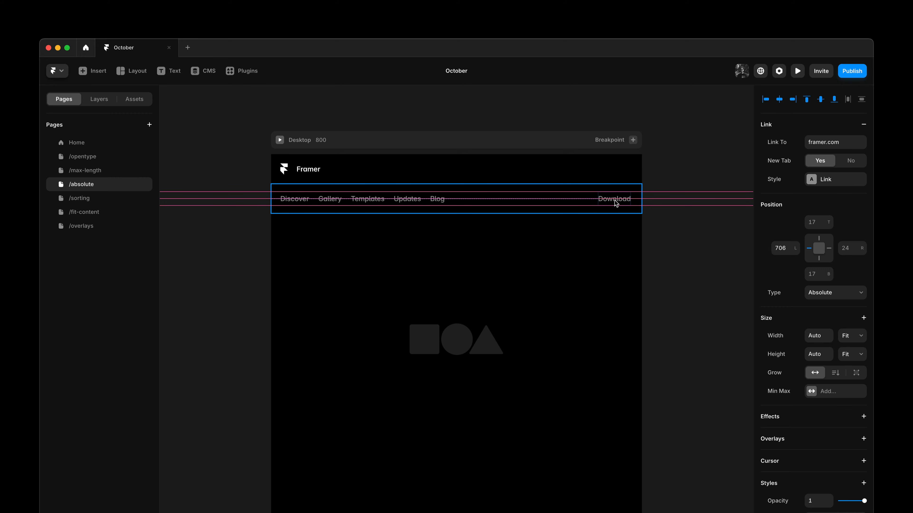
left_click_drag(617, 200, 618, 200)
left_click(829, 248)
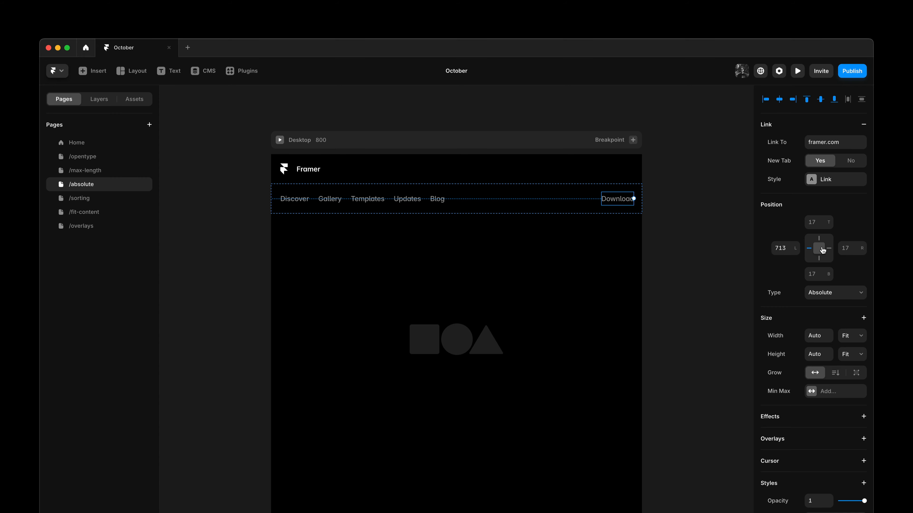
left_click(809, 248)
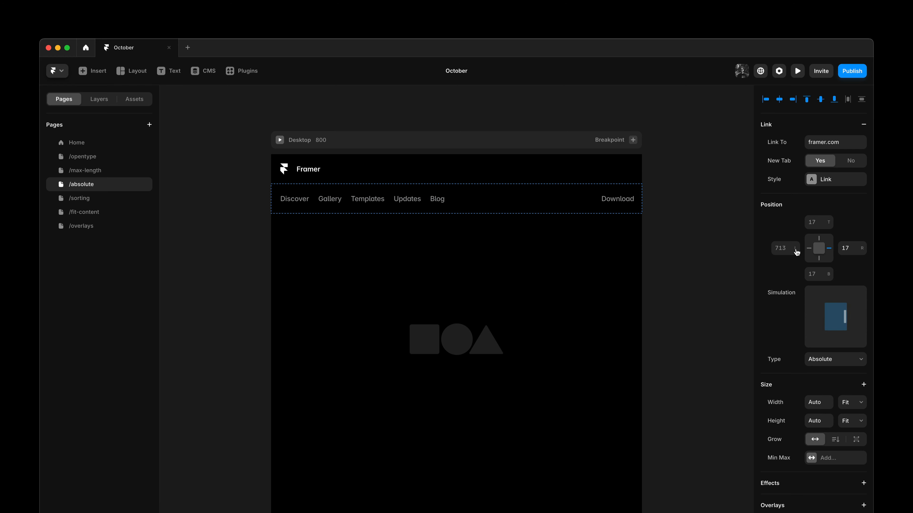
Switch to the /sorting page, select the leaf icon and inspect its Variant list
left_click(679, 204)
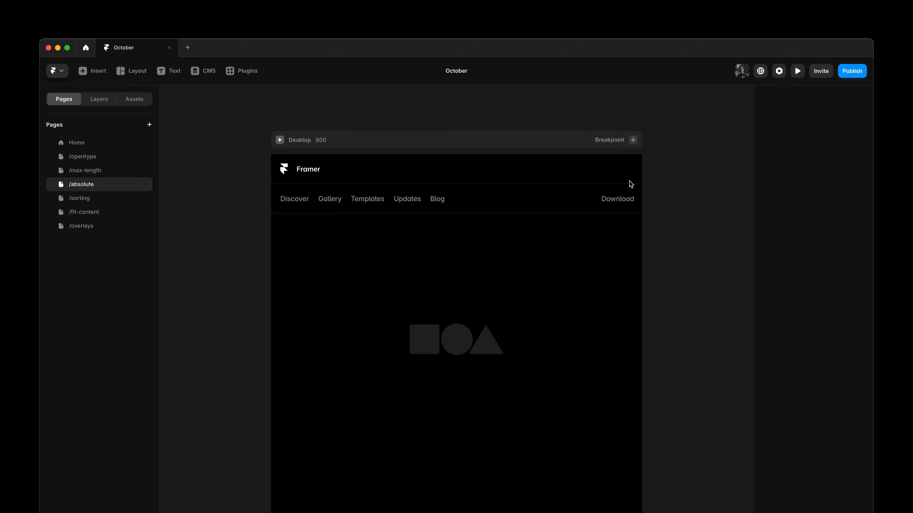
left_click(570, 143)
left_click_drag(640, 178, 663, 188)
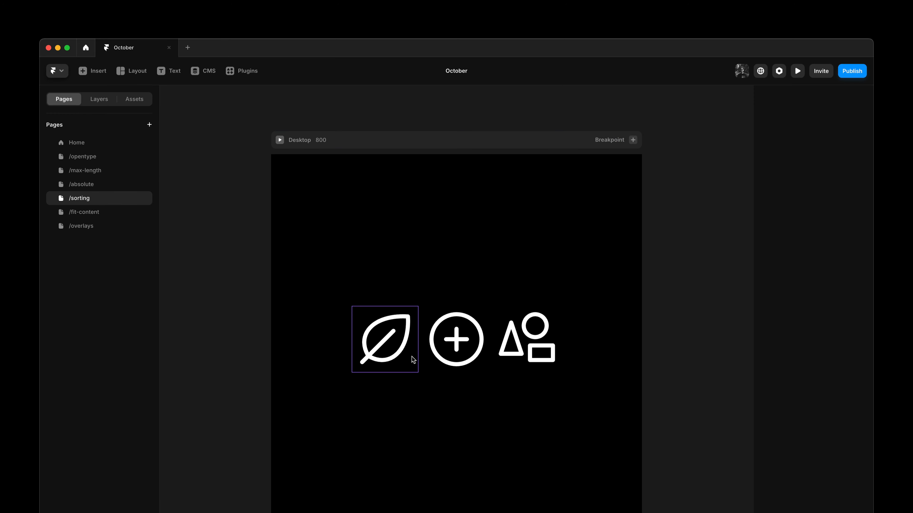
left_click(372, 347)
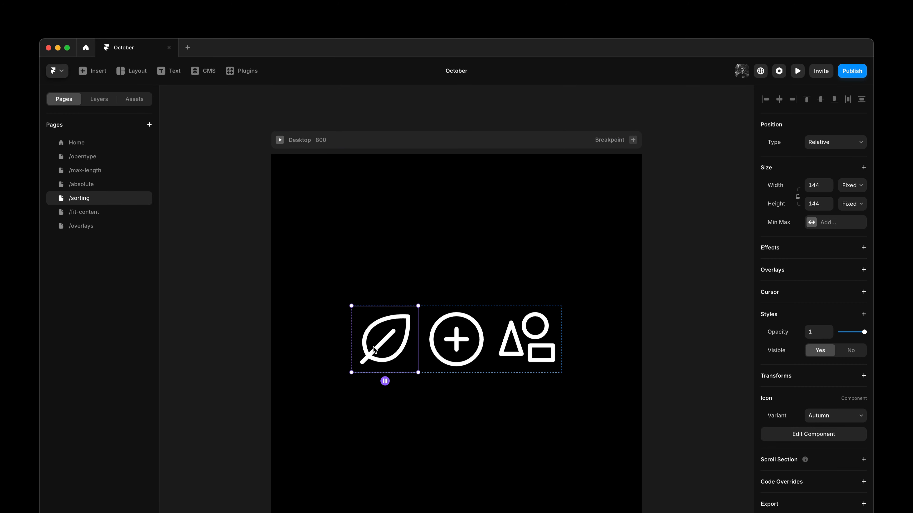
left_click(825, 418)
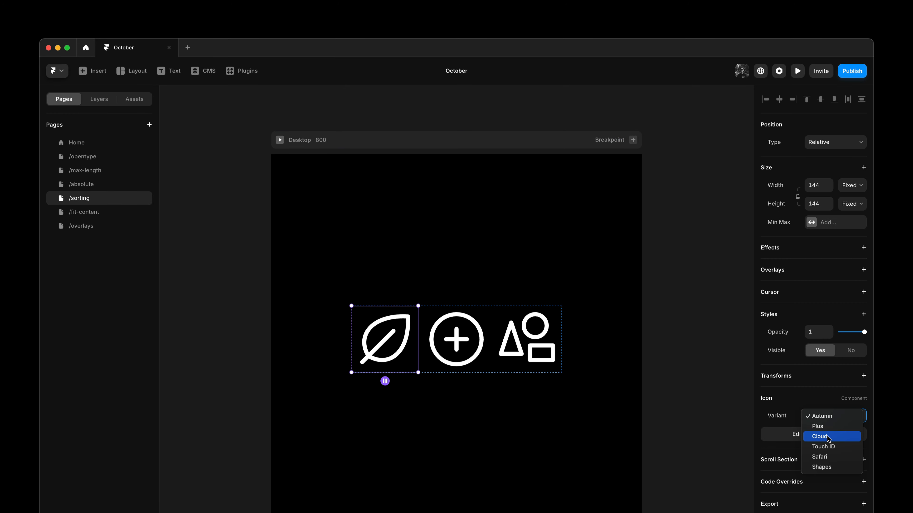
left_click(702, 386)
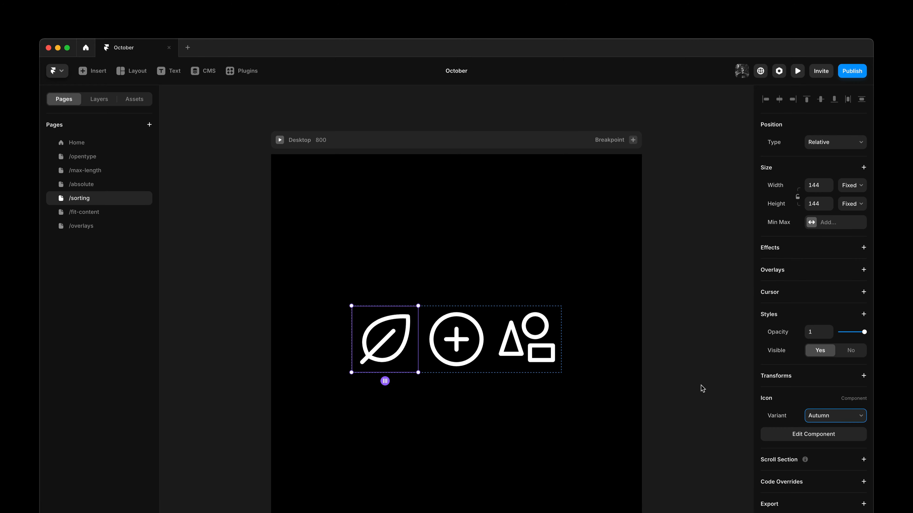
left_click(696, 387)
Open the Icon component and run Sort Layers Alphabetically to reorder its variants
double_click(402, 348)
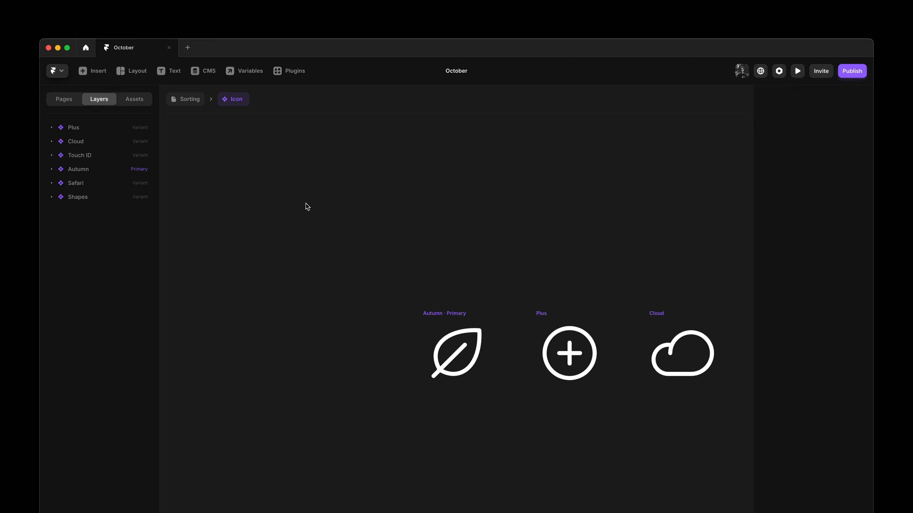
key("super+k")
type("sort")
key("Down")
key("Down")
key("Down")
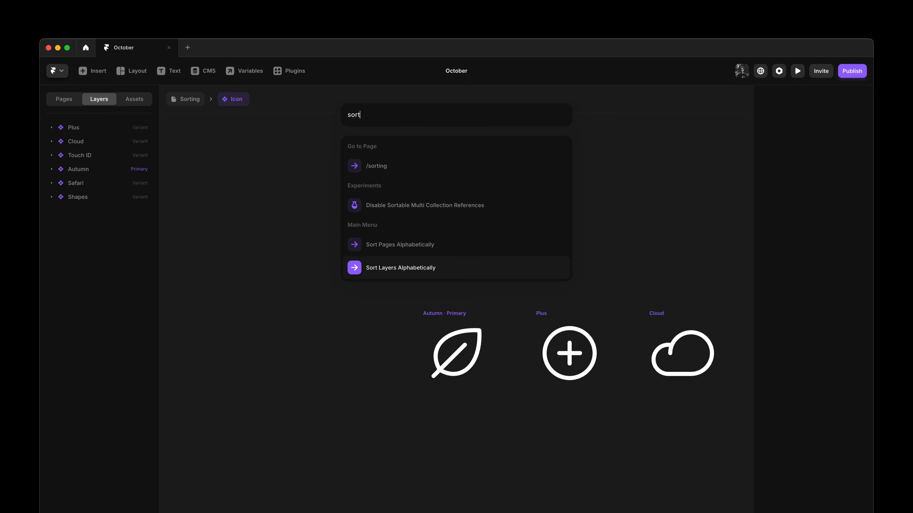
key("Return")
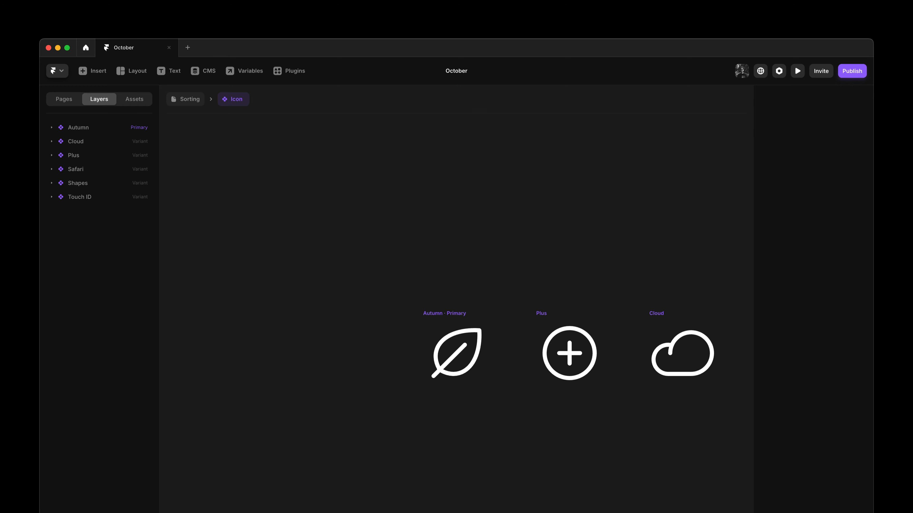
Return to the /sorting page and check the leaf icon's Variant list order
left_click(178, 101)
left_click(840, 420)
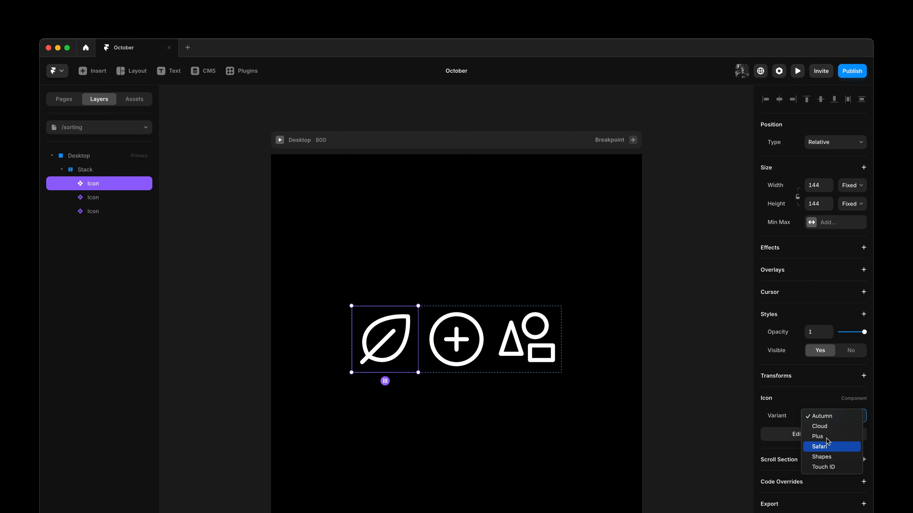
left_click(694, 315)
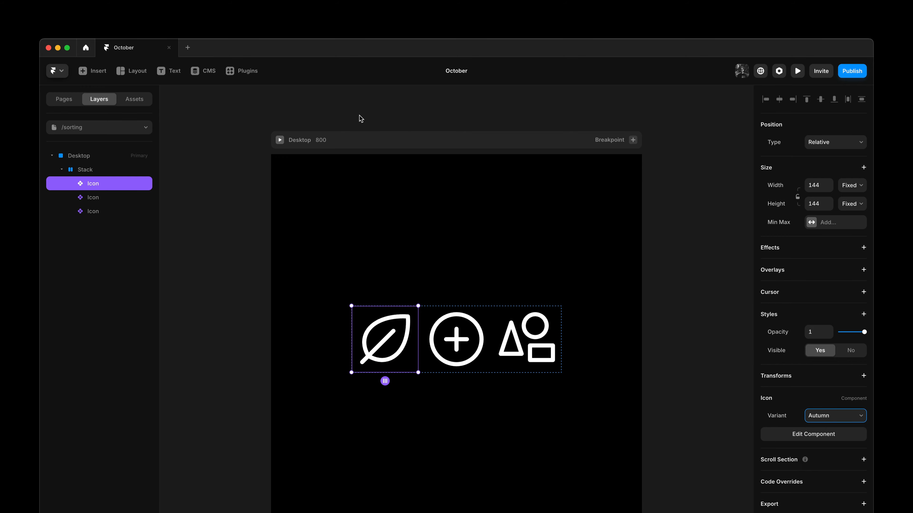
On the /fit-content page, select the form component and apply Fit Content to it
left_click(73, 102)
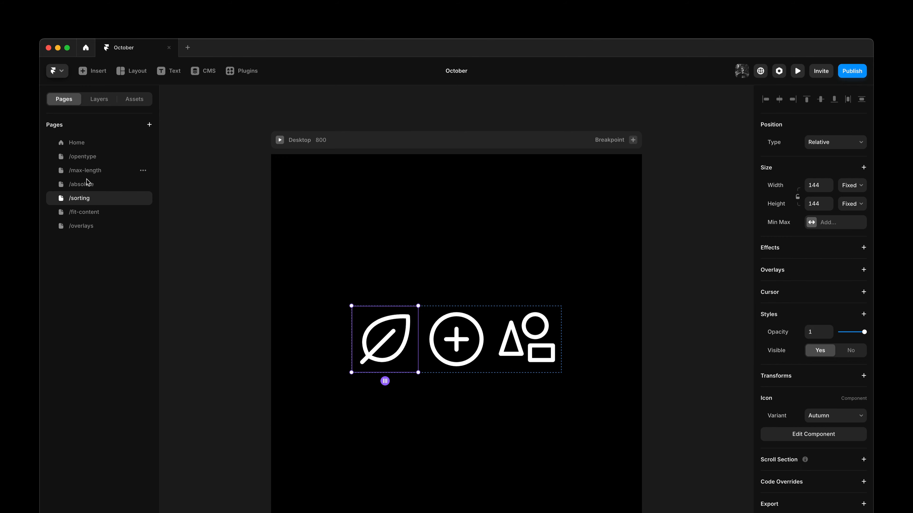
left_click(88, 213)
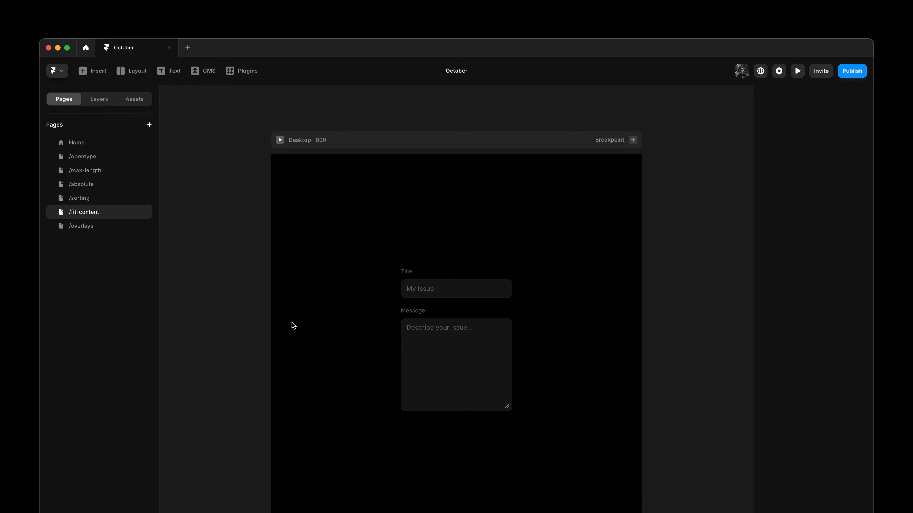
left_click(507, 351)
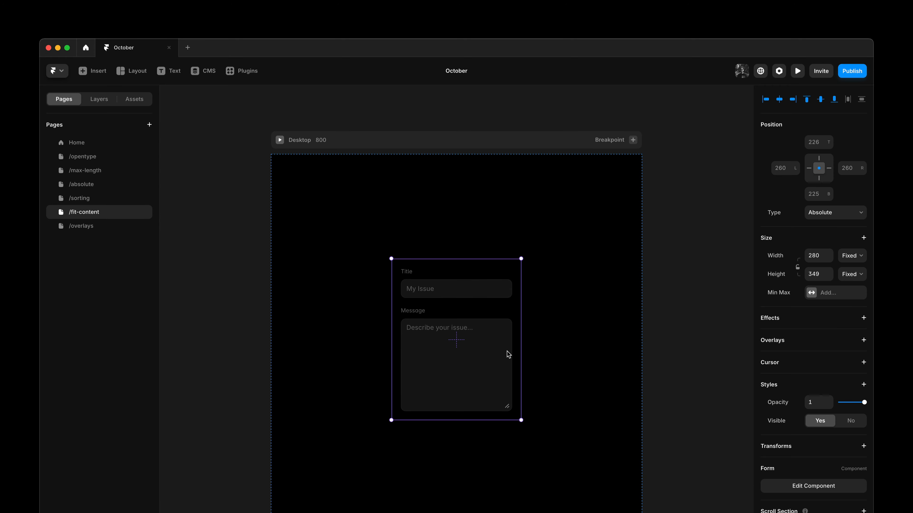
right_click(507, 352)
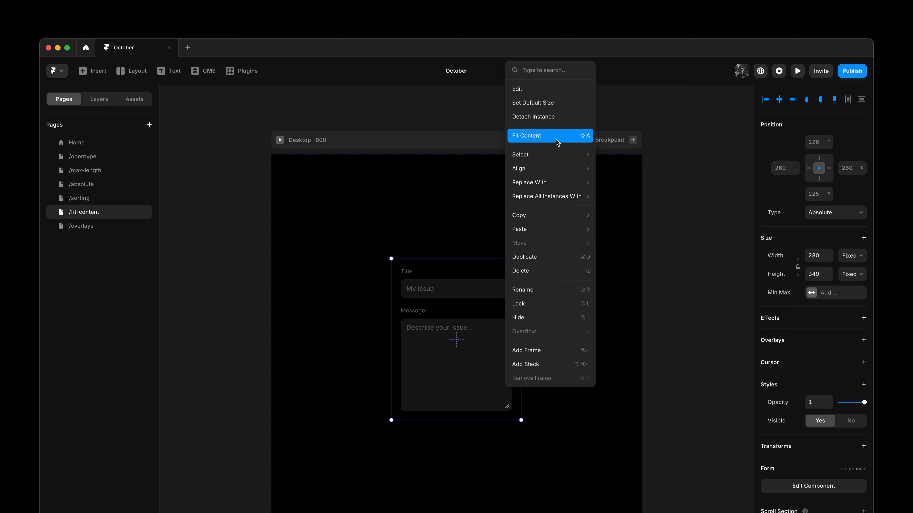
left_click(691, 194)
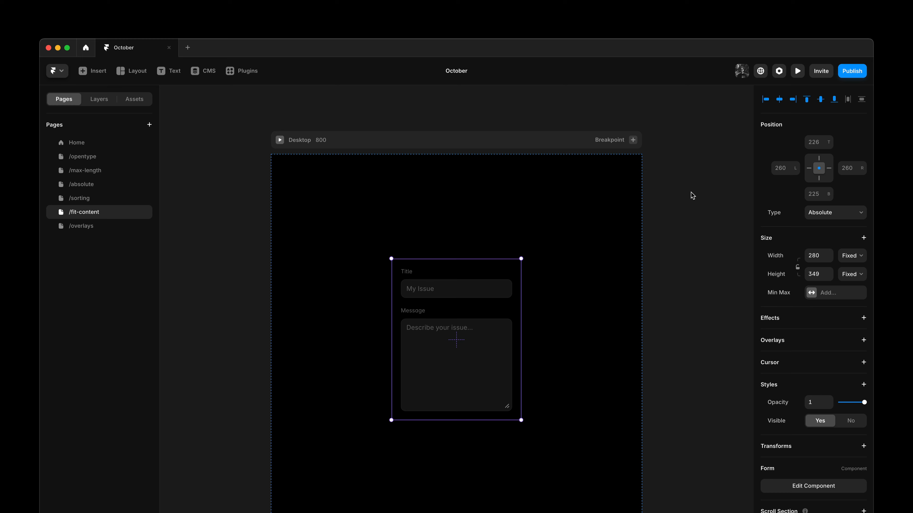
key("alt+super+f")
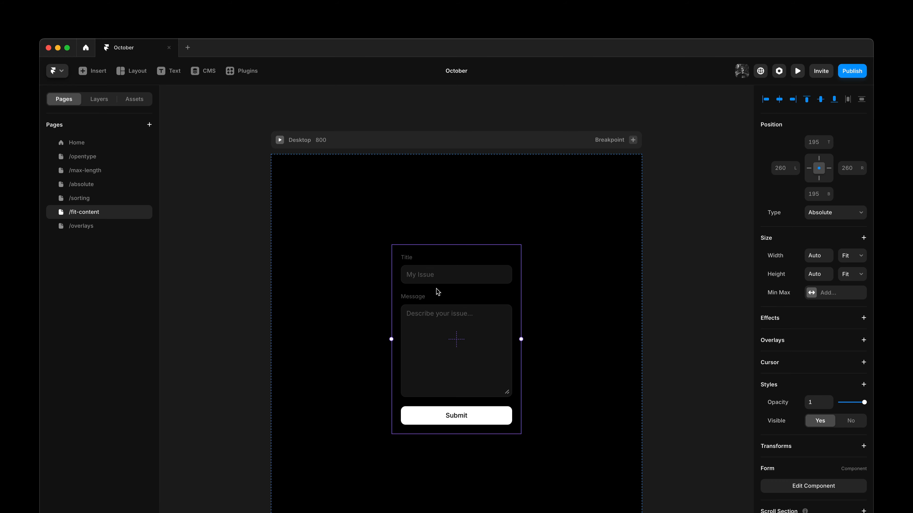
On the /overlays page, open the Cover component and start editing its Hover overlay
left_click(210, 255)
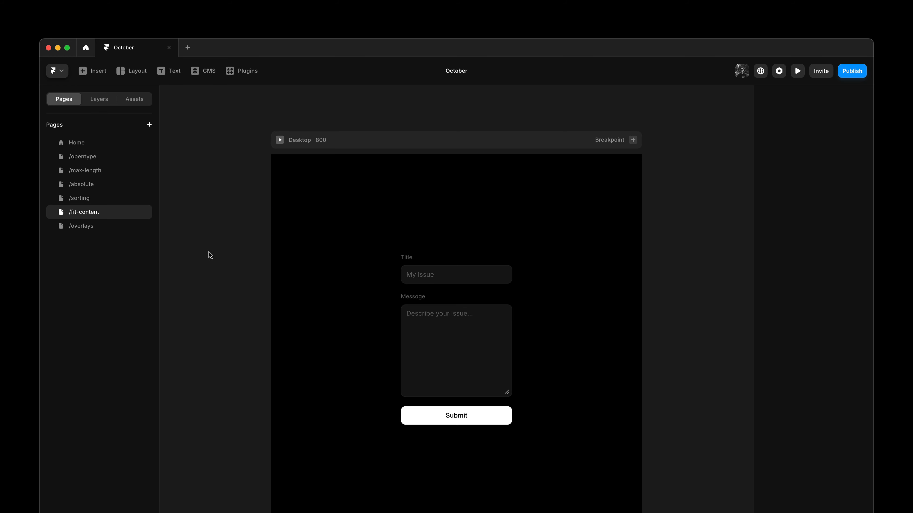
left_click(100, 228)
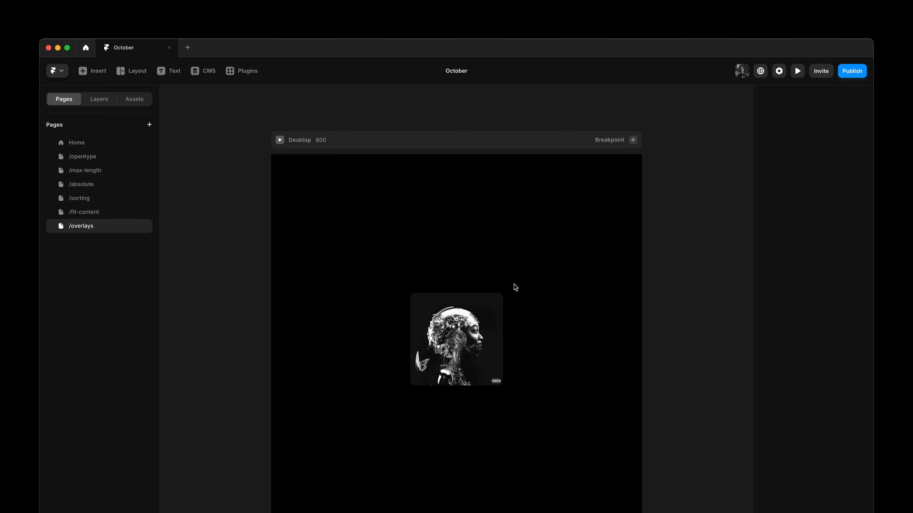
double_click(479, 316)
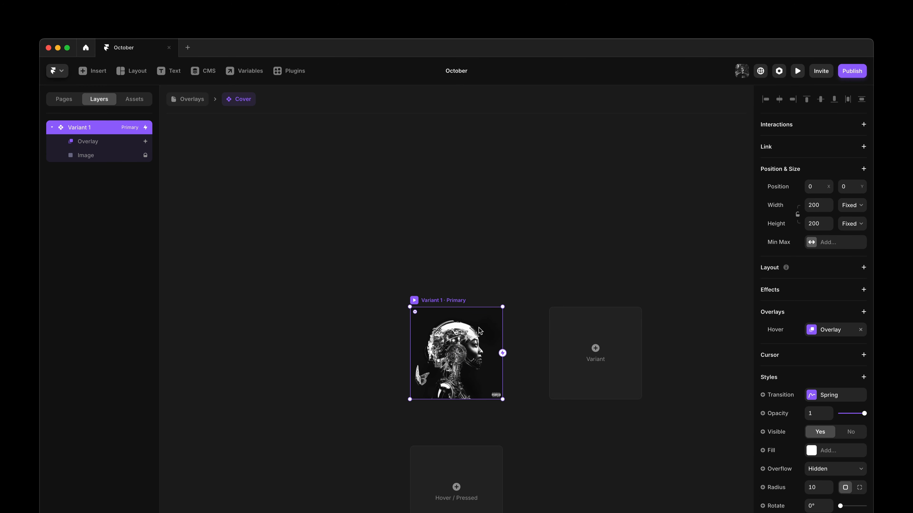
left_click(825, 332)
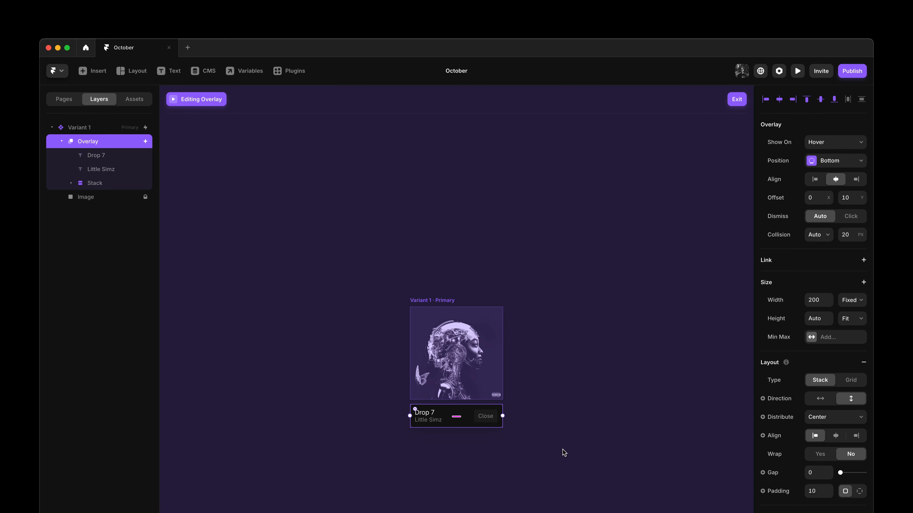
Add a Close Overlay interaction on click to the stack holding the overlay's Close button
left_click(490, 423)
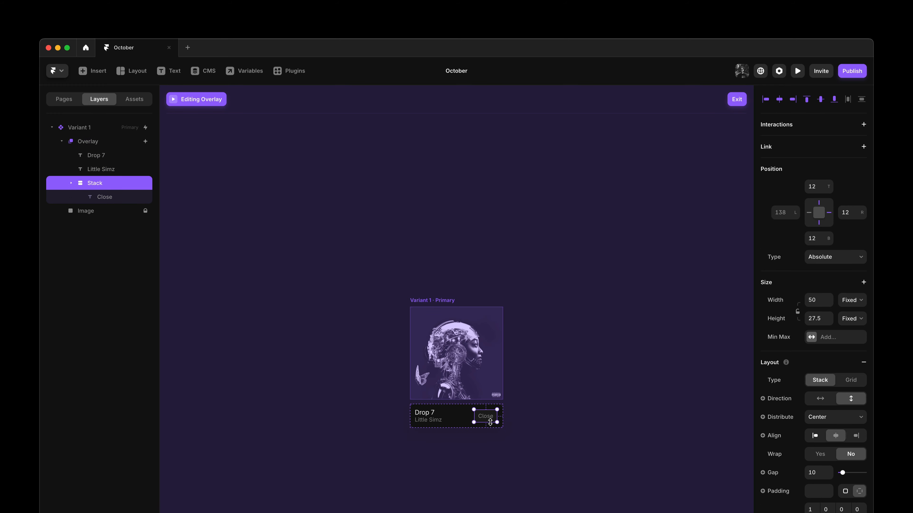
left_click(805, 128)
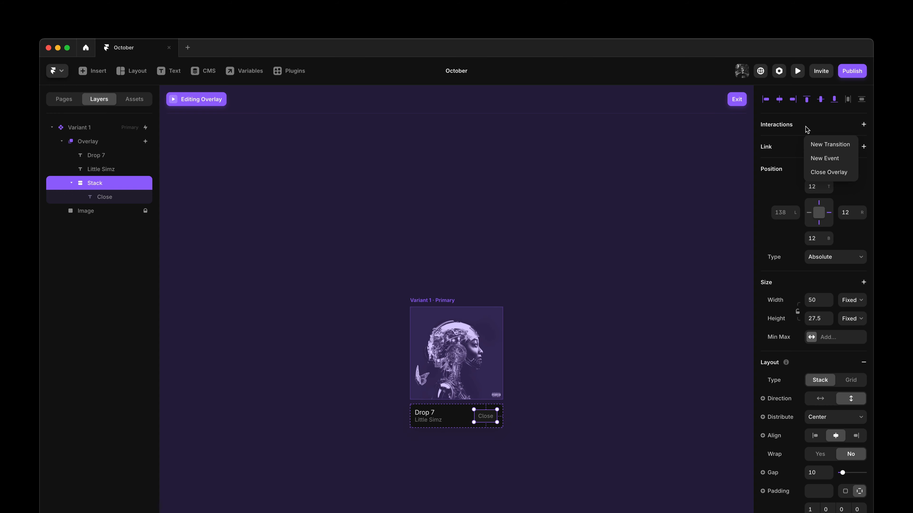
left_click(831, 173)
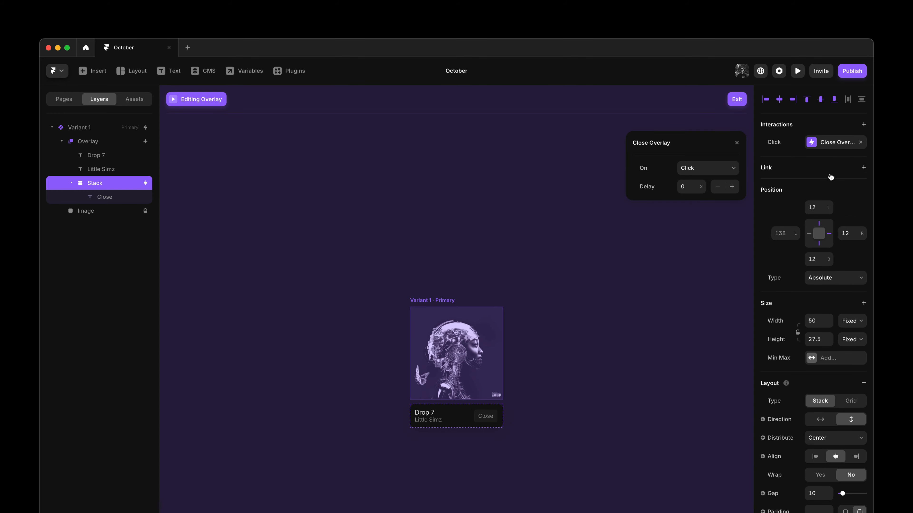
left_click(737, 143)
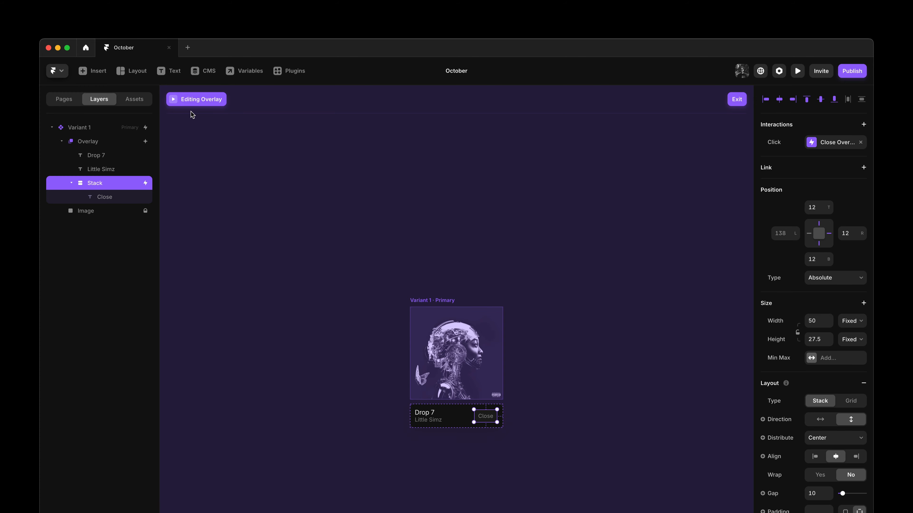
Preview the page, hover the cover to show the overlay, close it with Close, and exit the preview
left_click(172, 103)
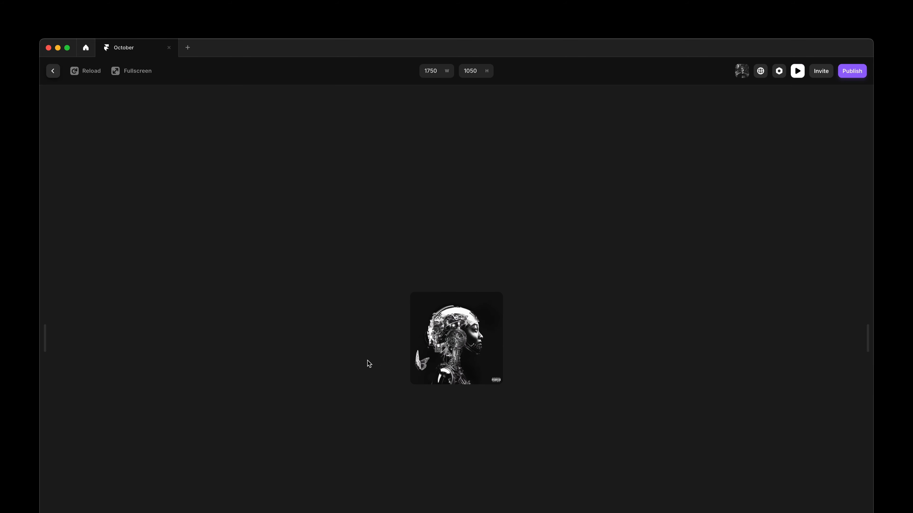
mouse_move(433, 356)
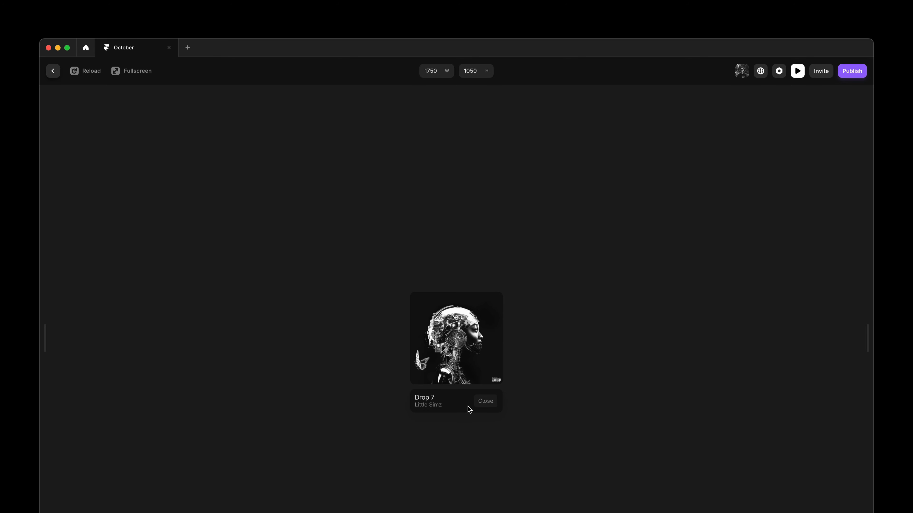
left_click(483, 406)
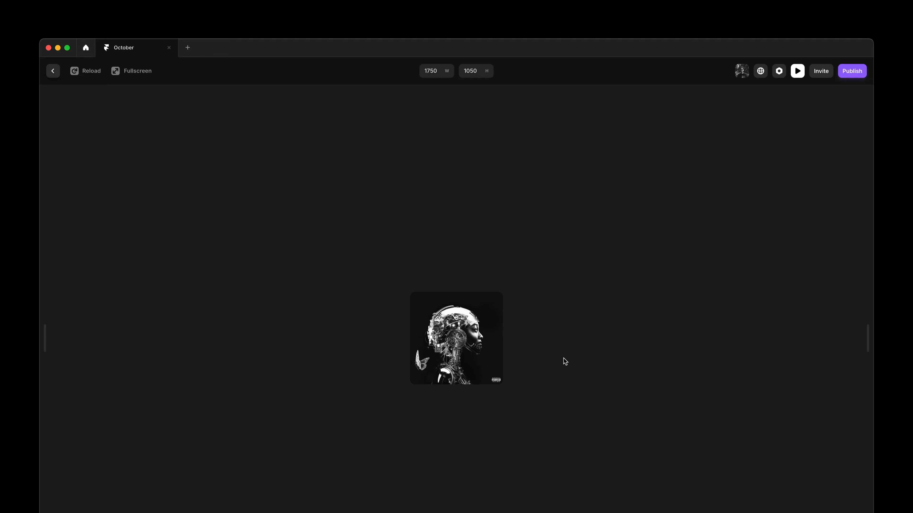
key("Escape")
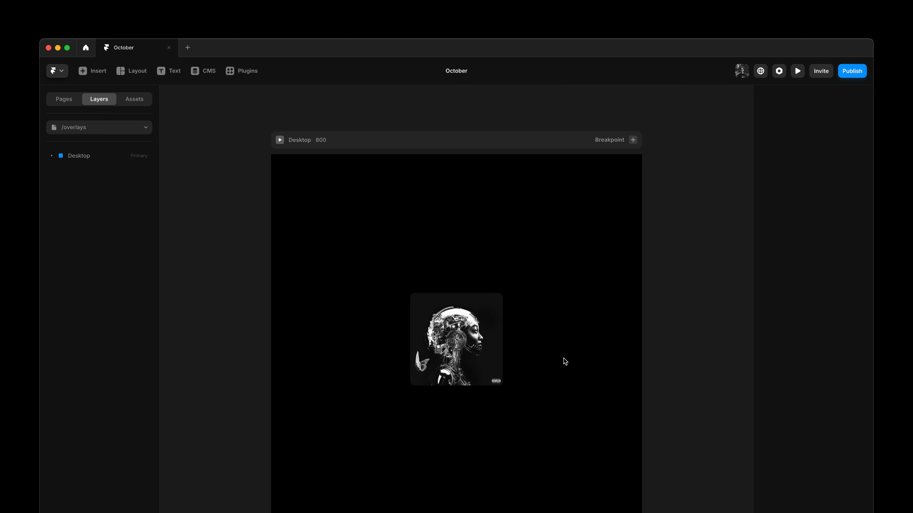